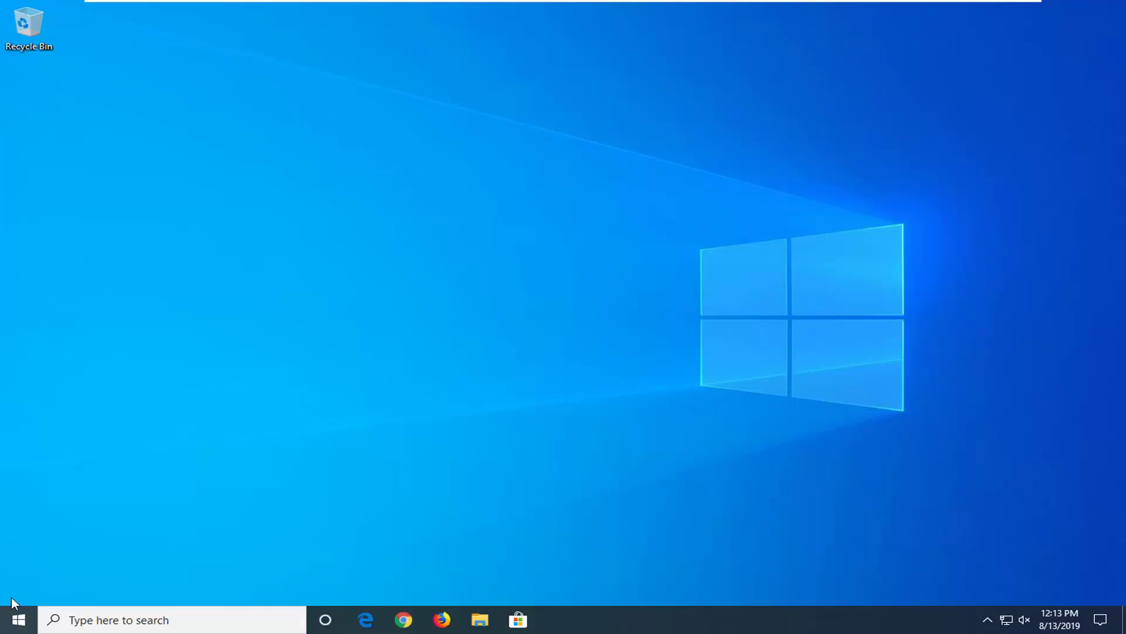
Step: Search Start for cmd and launch Command Prompt with Run as administrator
{"action": "key", "text": "super"}
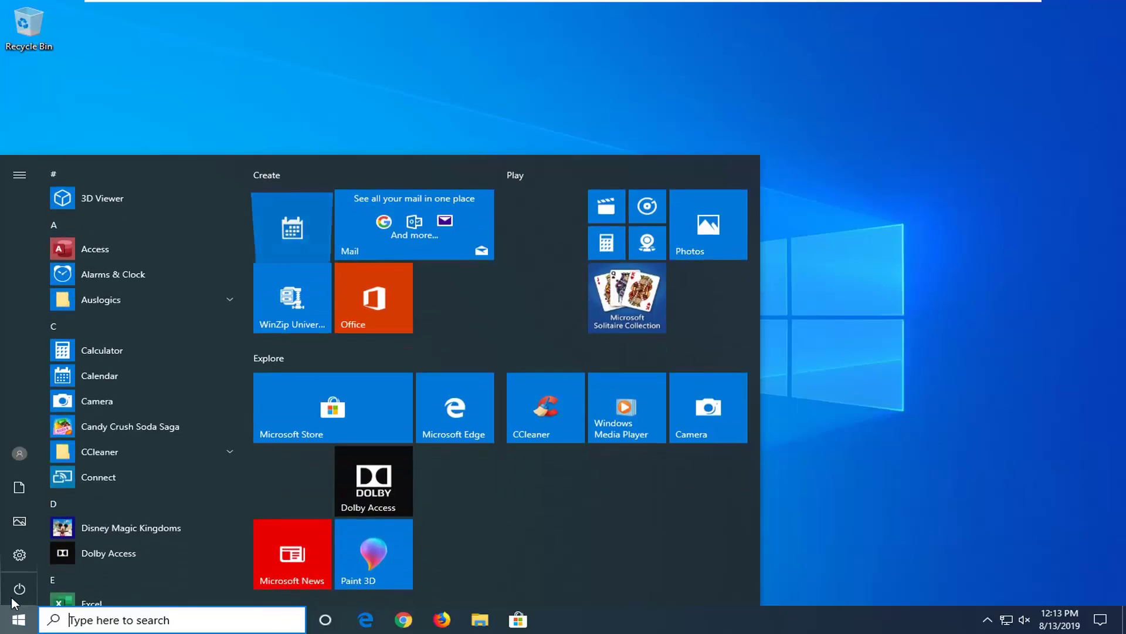
{"action": "type", "text": "cmd"}
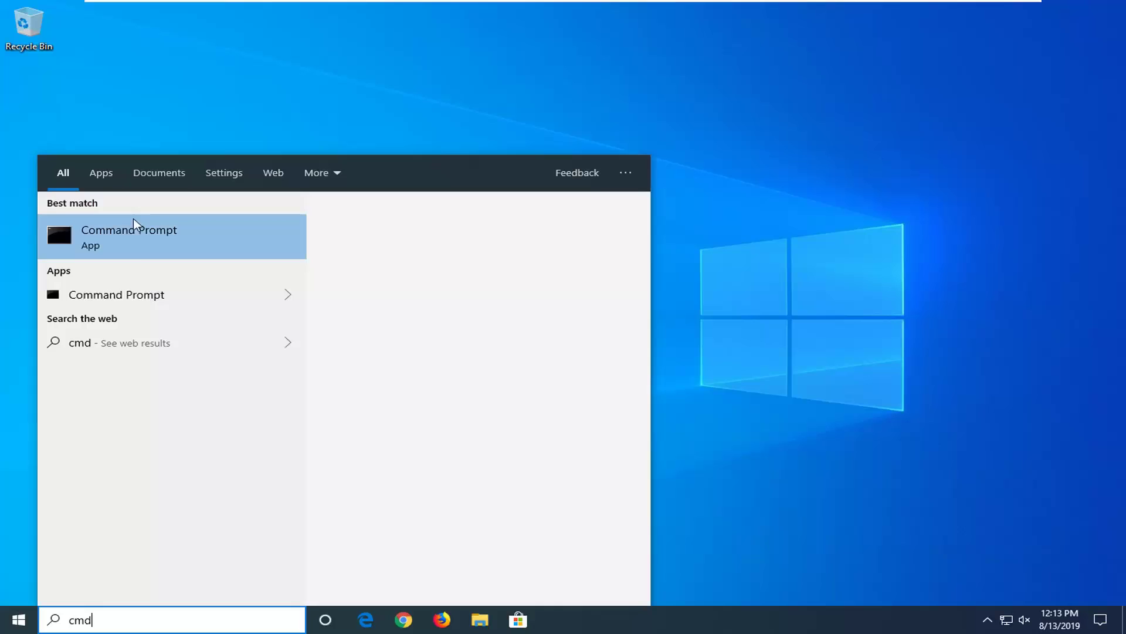
{"action": "right_click", "coordinate": [135, 251]}
{"action": "left_click", "coordinate": [140, 257]}
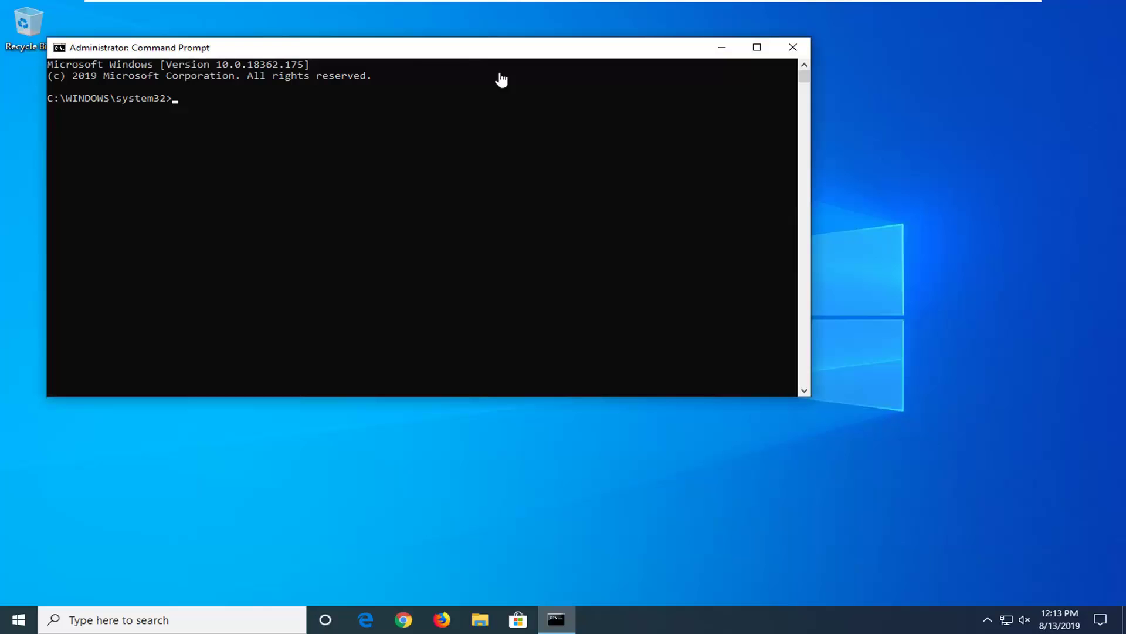
Step: Paste ipconfig /flushdns into the admin prompt and run it to flush the DNS resolver cache
{"action": "left_click_drag", "start_coordinate": [414, 47], "coordinate": [501, 93]}
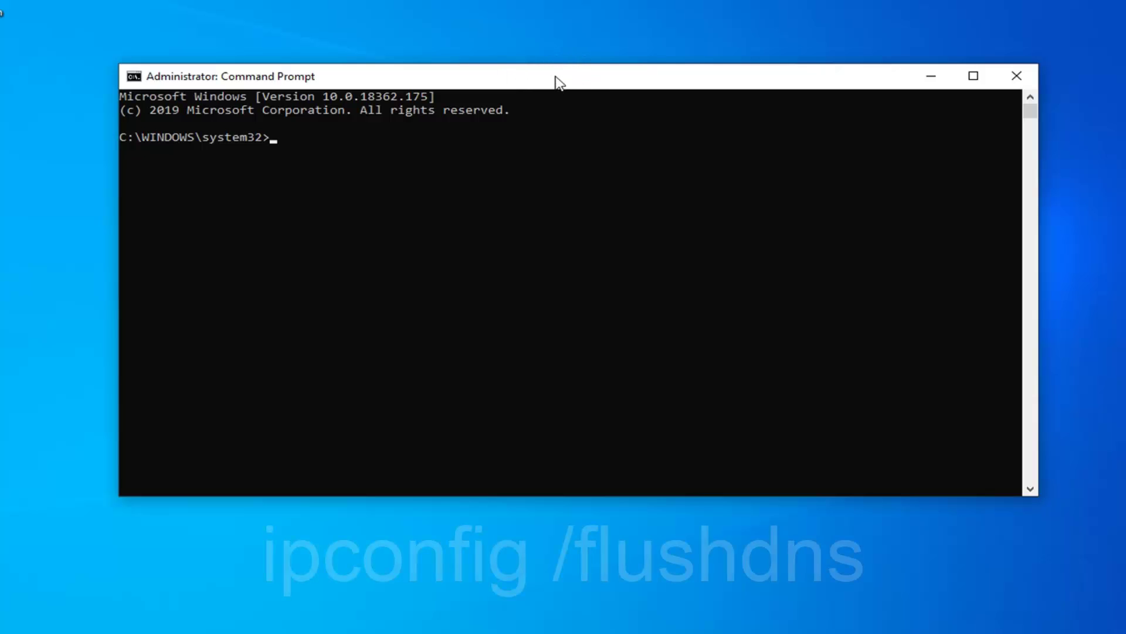
{"action": "right_click", "coordinate": [555, 77]}
{"action": "mouse_move", "coordinate": [607, 206]}
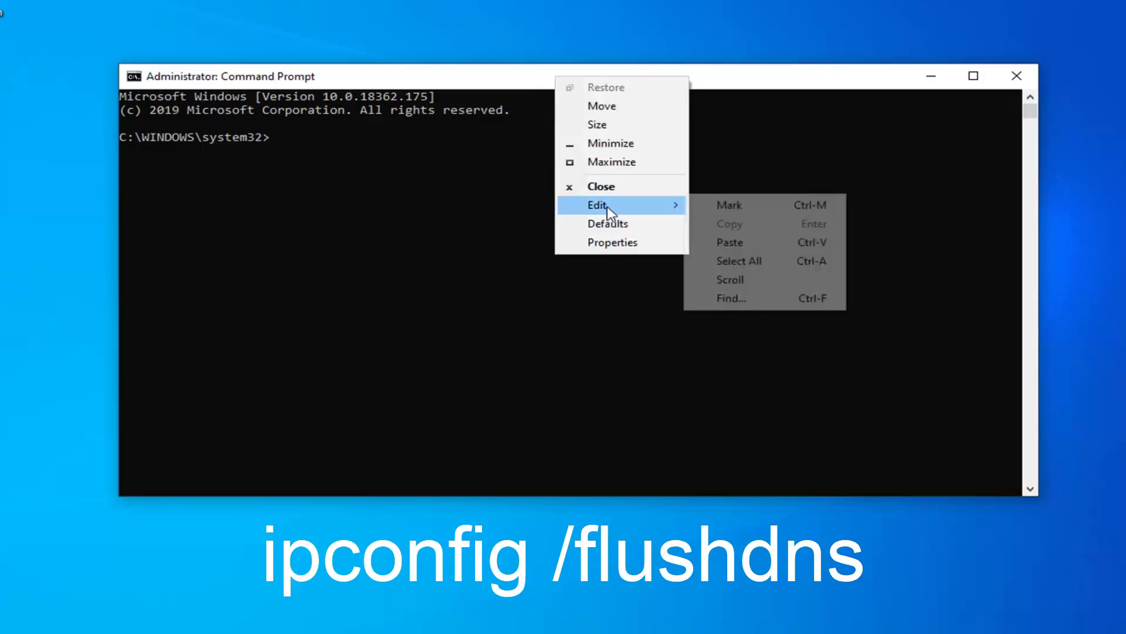
{"action": "left_click", "coordinate": [731, 246]}
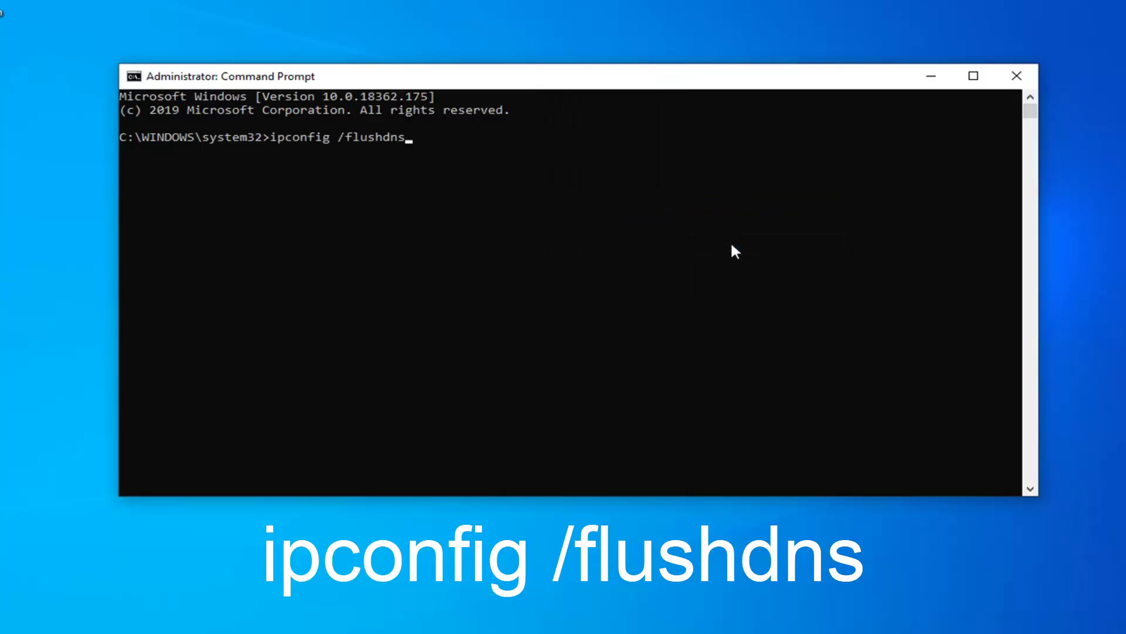
{"action": "key", "text": "Return"}
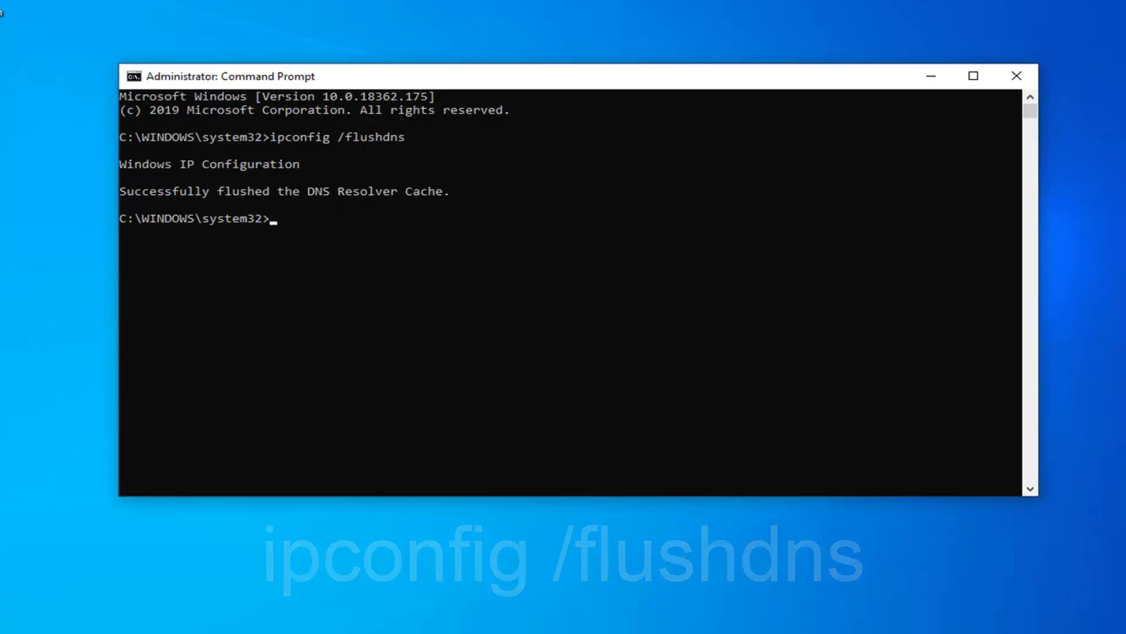
Step: Paste netsh winsock reset into the admin prompt to reset the Winsock catalog
{"action": "right_click", "coordinate": [585, 80]}
{"action": "mouse_move", "coordinate": [593, 207]}
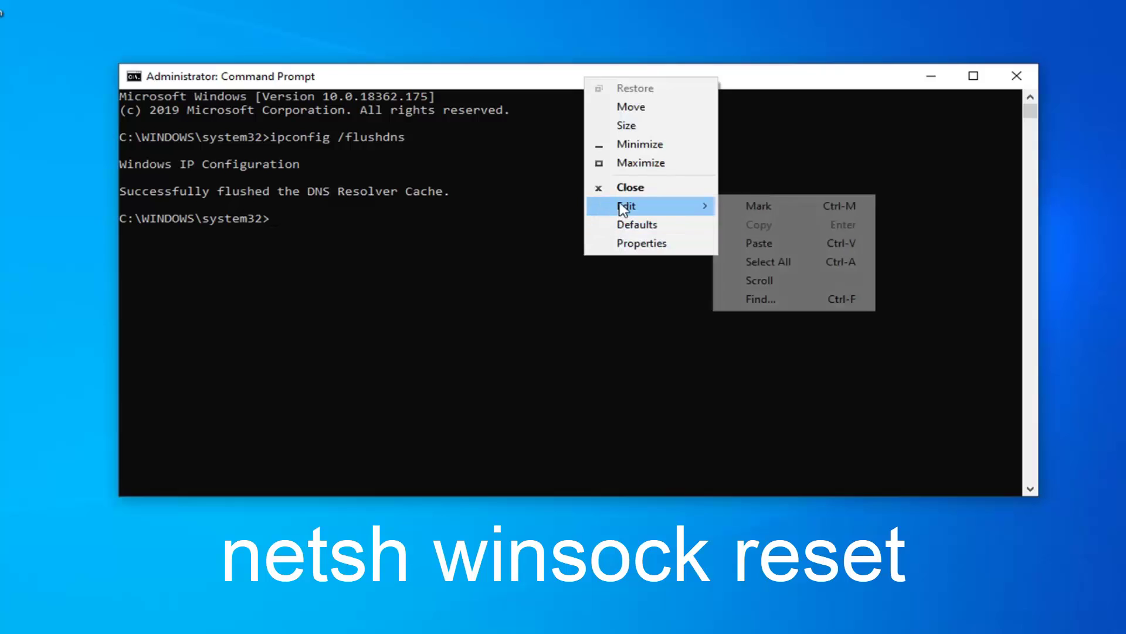
{"action": "left_click", "coordinate": [759, 243]}
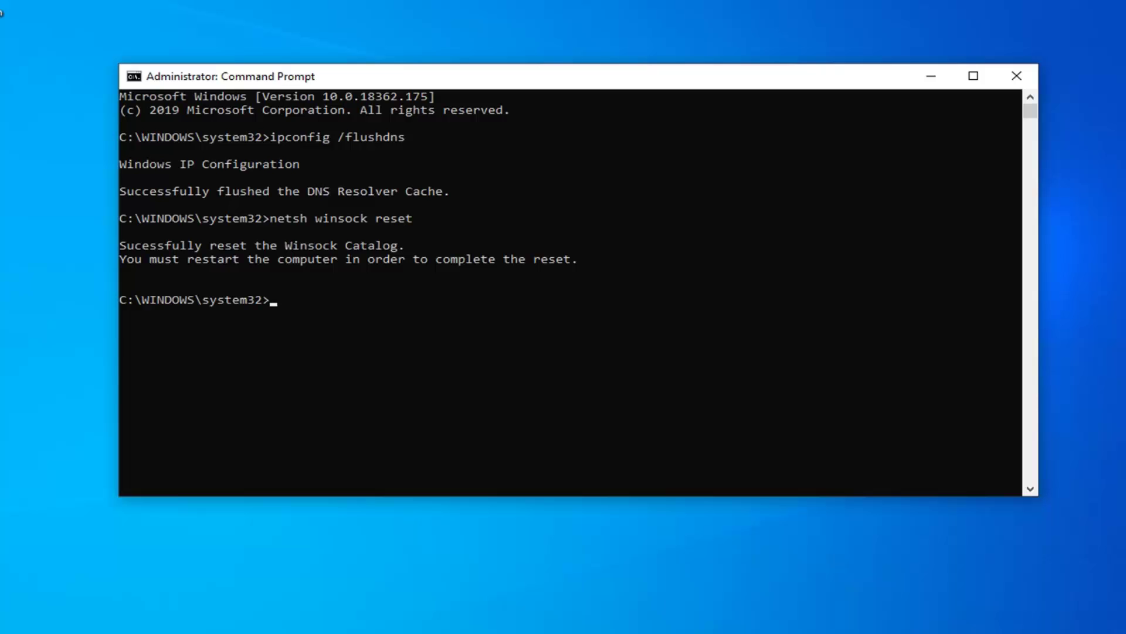
Step: Close Command Prompt and open Control Panel from a Start search for 'control panel'
{"action": "left_click", "coordinate": [1017, 76]}
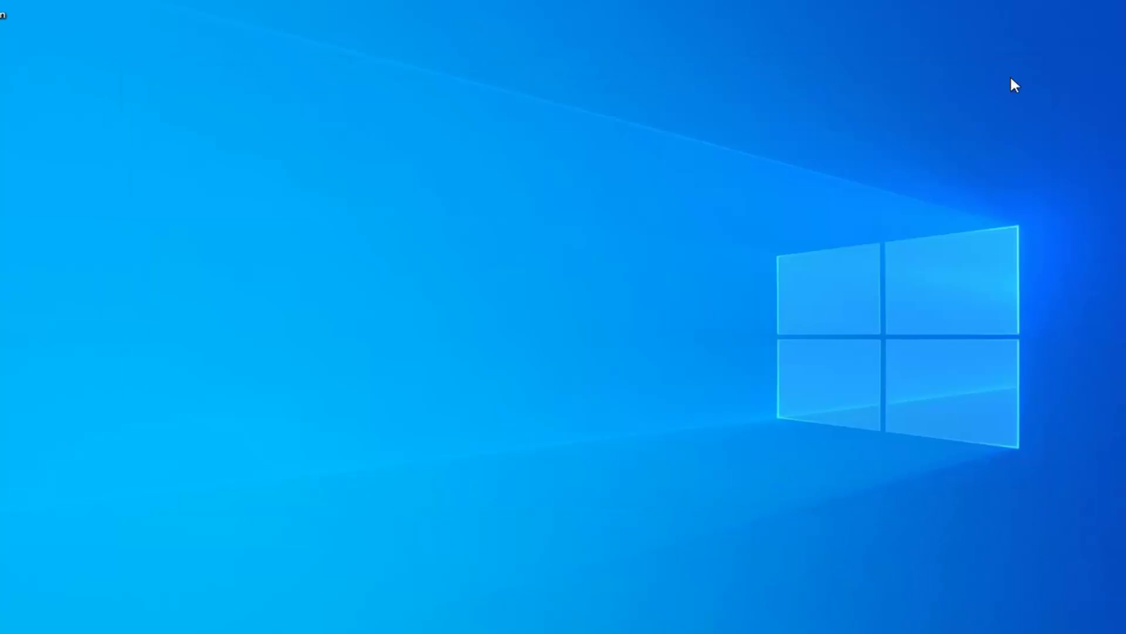
{"action": "left_click", "coordinate": [19, 623]}
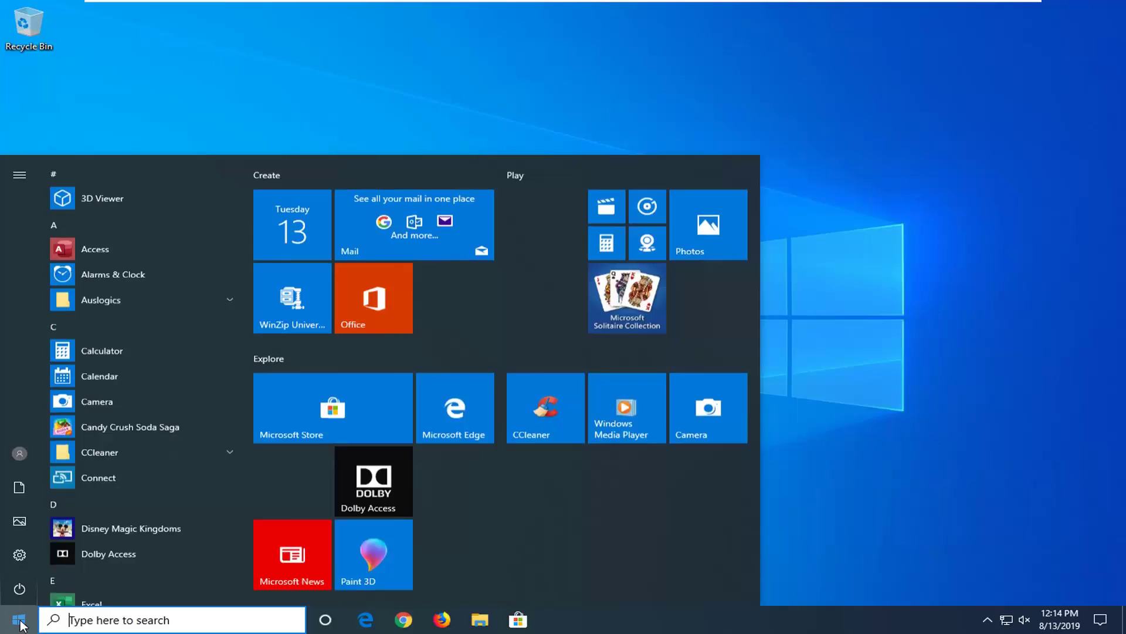
{"action": "type", "text": "contr"}
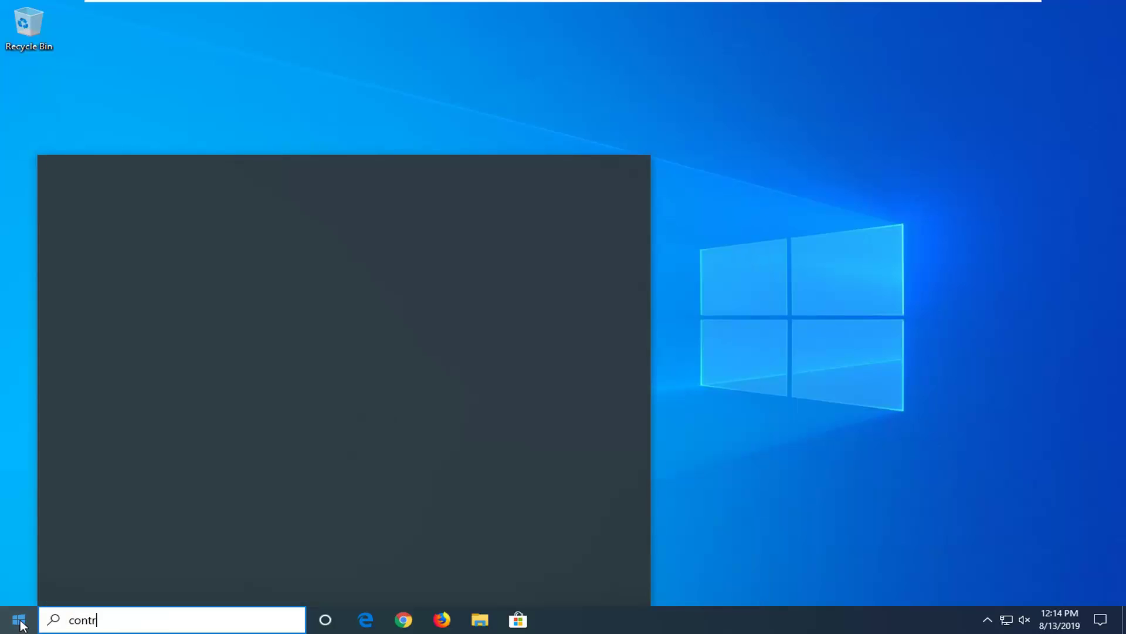
{"action": "type", "text": "ol panel"}
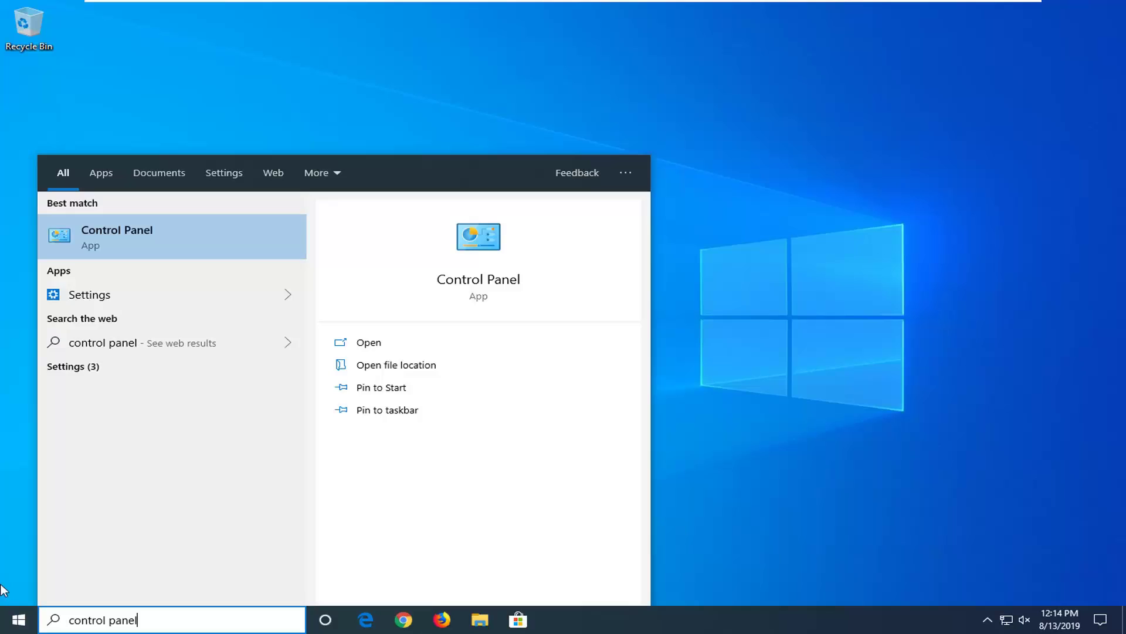
{"action": "left_click", "coordinate": [139, 237]}
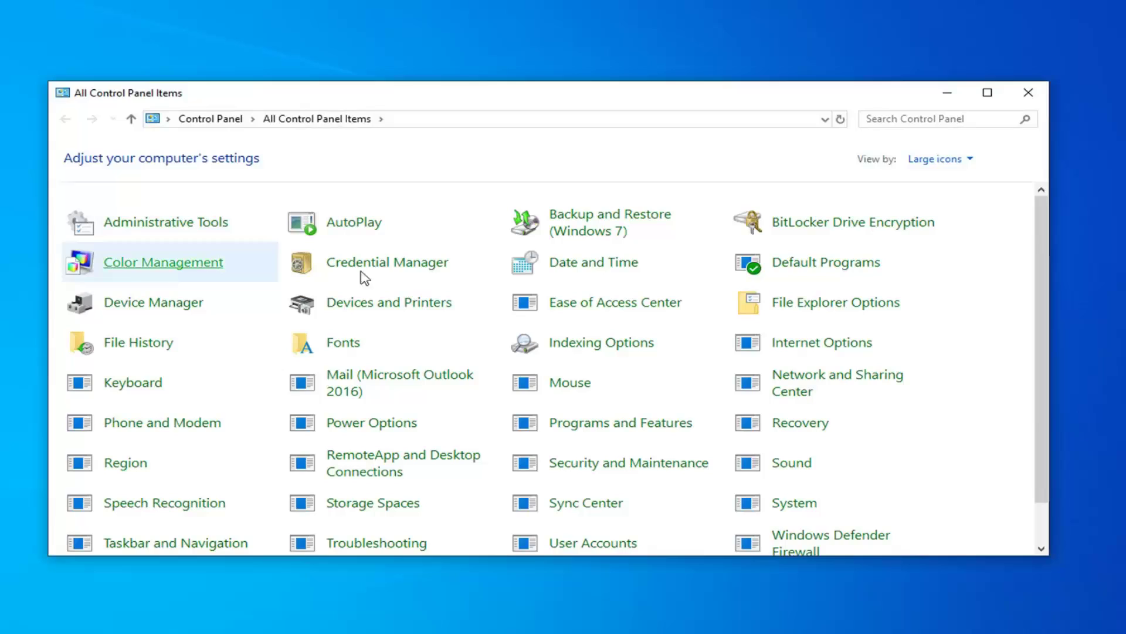
{"action": "left_click", "coordinate": [938, 159]}
{"action": "left_click", "coordinate": [768, 136]}
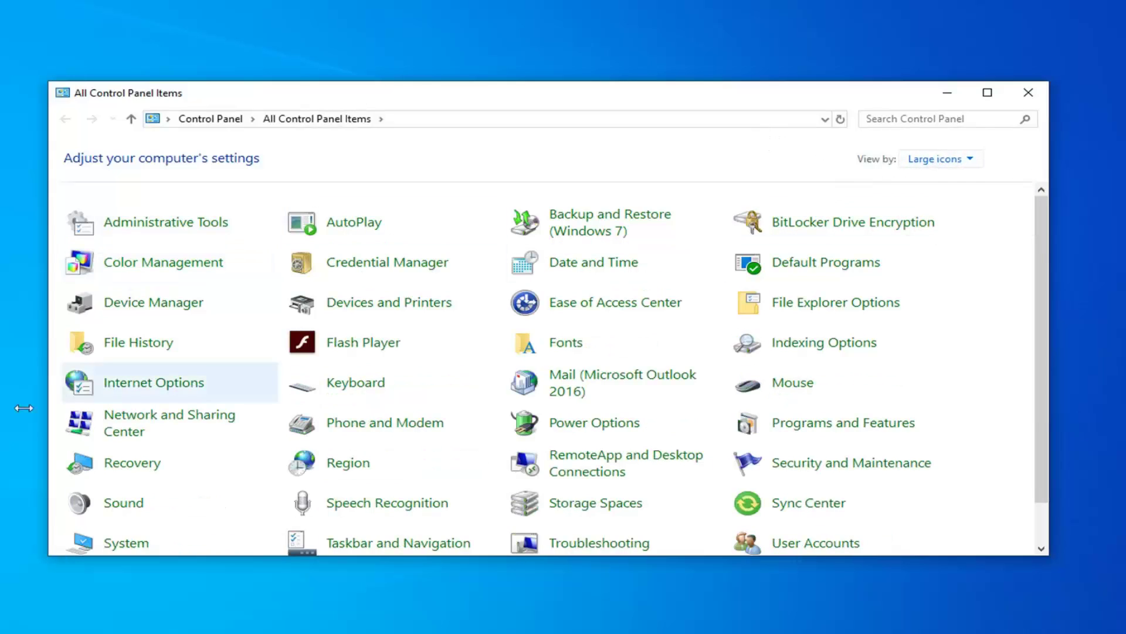
Step: Confirm Ethernet0's IPv4 settings obtain the IP and DNS server addresses automatically
{"action": "left_click", "coordinate": [117, 433]}
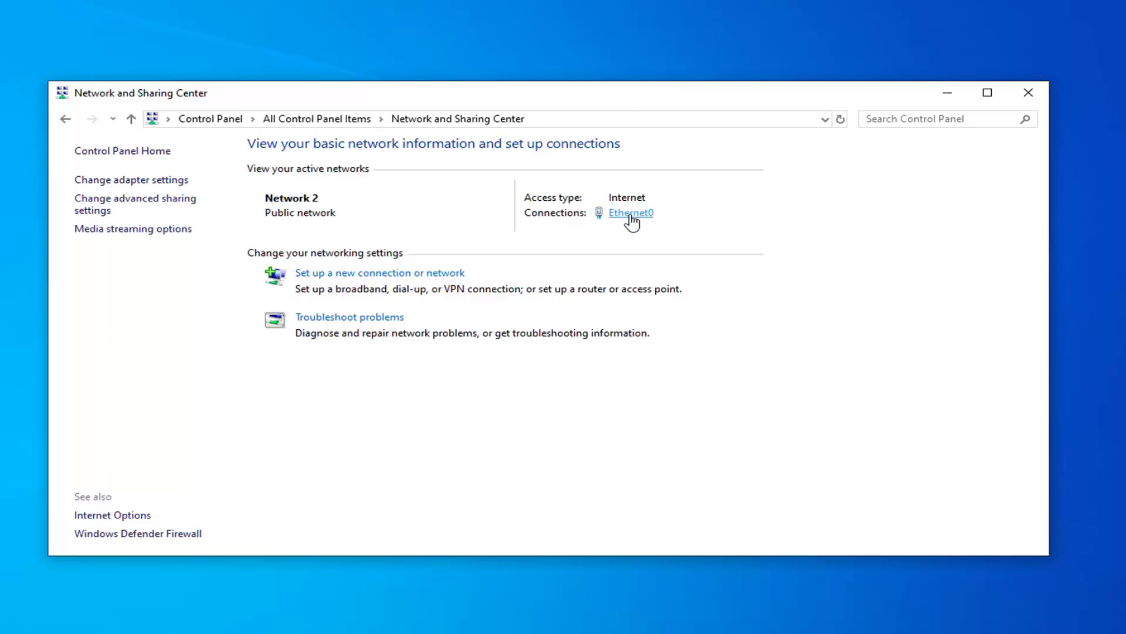
{"action": "left_click", "coordinate": [630, 215]}
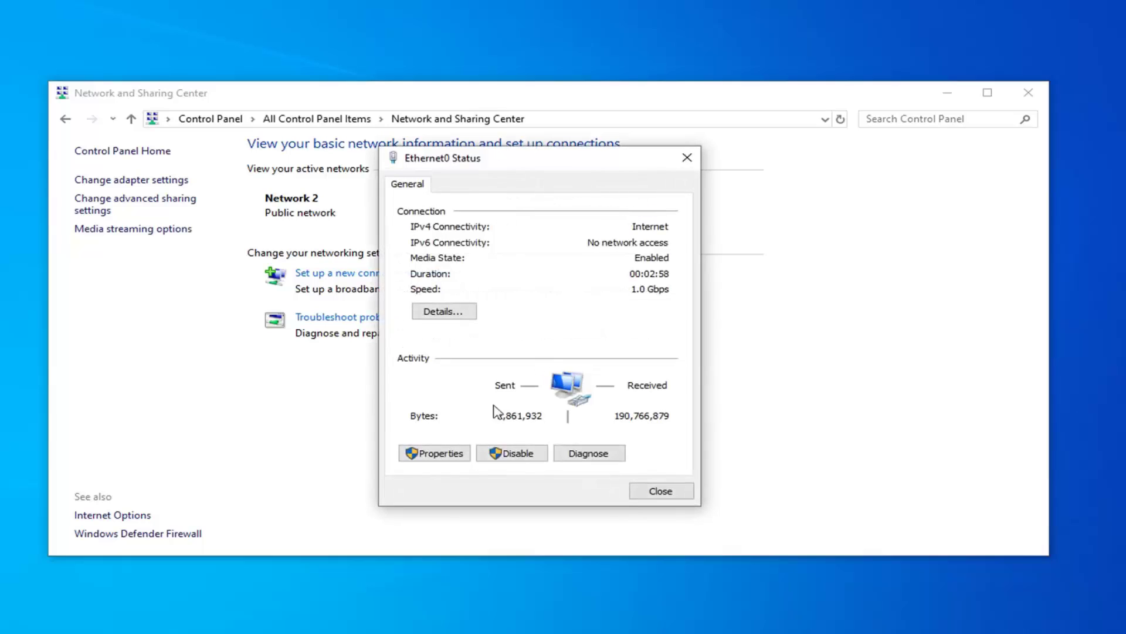
{"action": "left_click", "coordinate": [437, 459]}
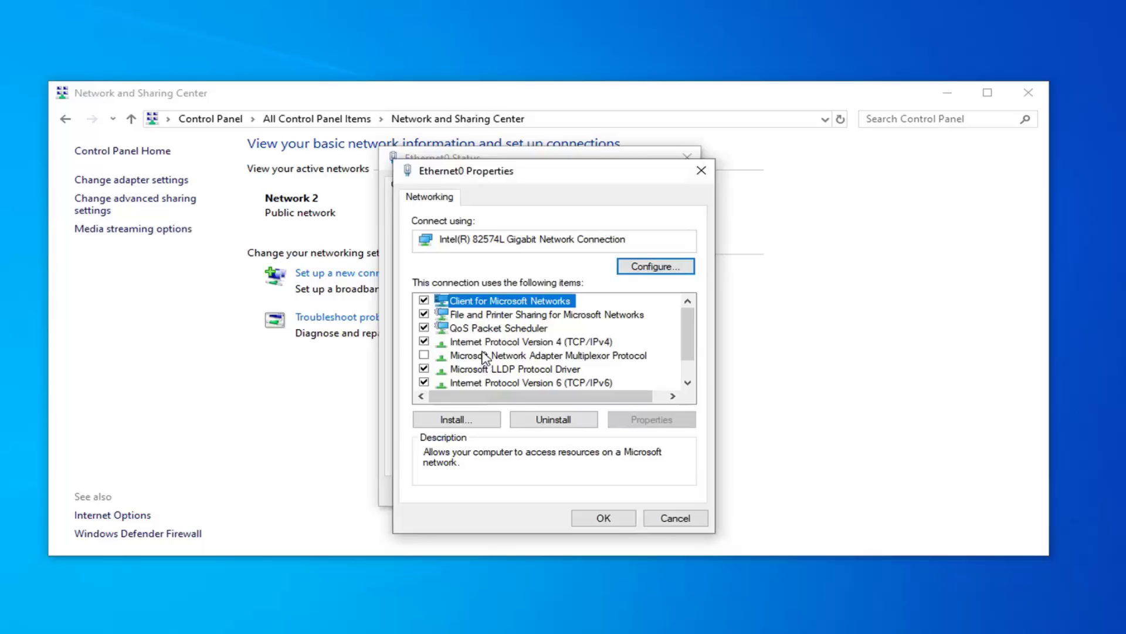
{"action": "left_click", "coordinate": [485, 343]}
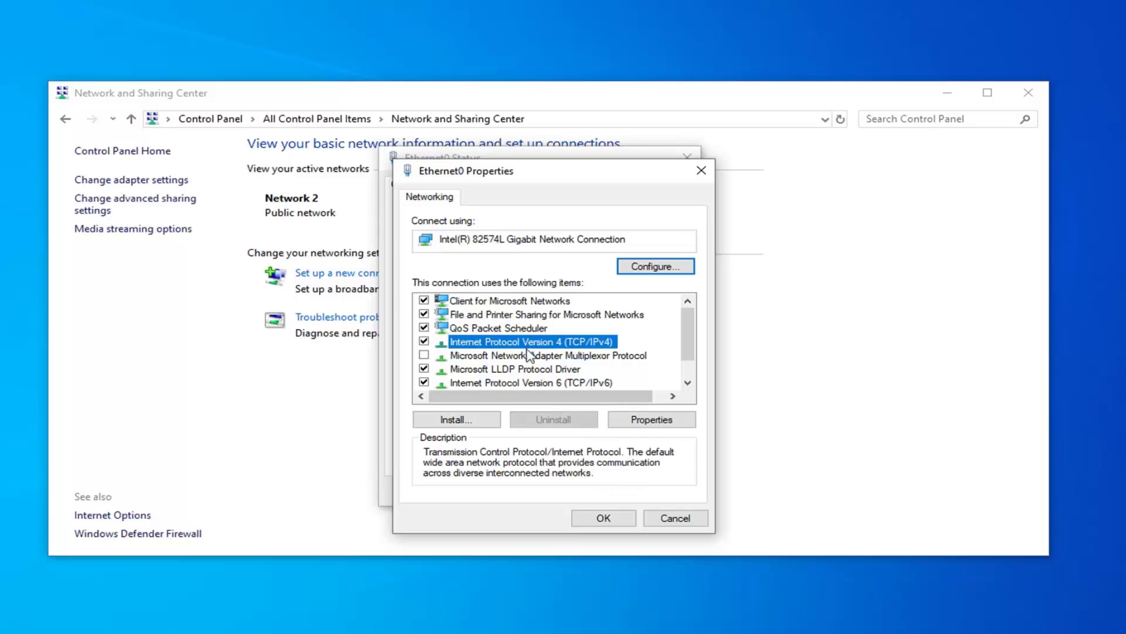
{"action": "left_click", "coordinate": [633, 420]}
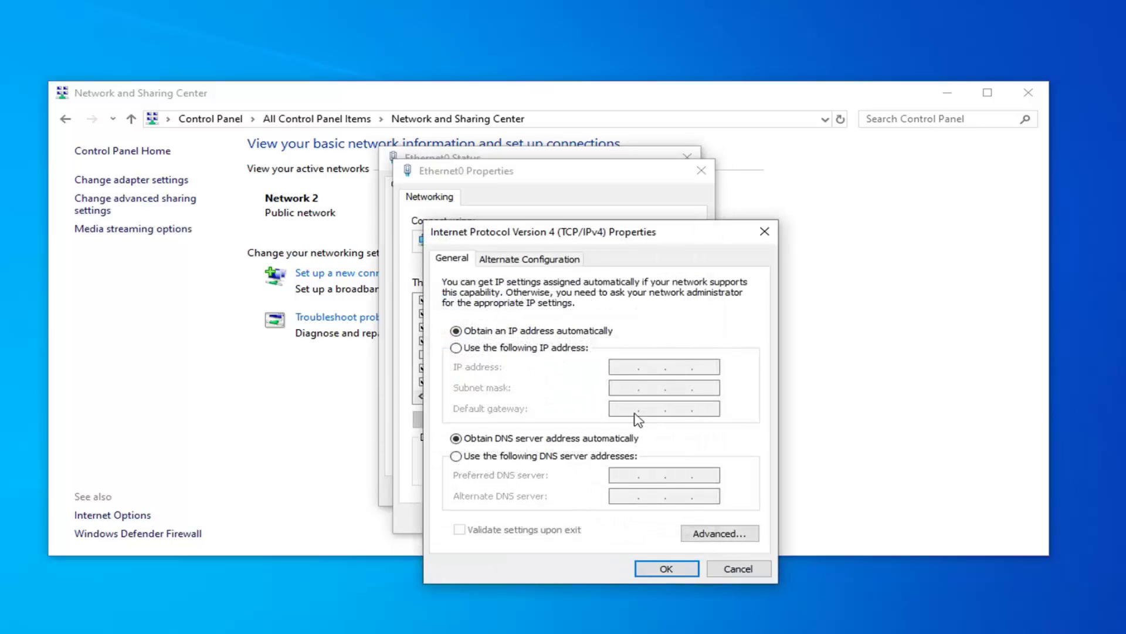
{"action": "left_click_drag", "start_coordinate": [578, 241], "coordinate": [541, 166]}
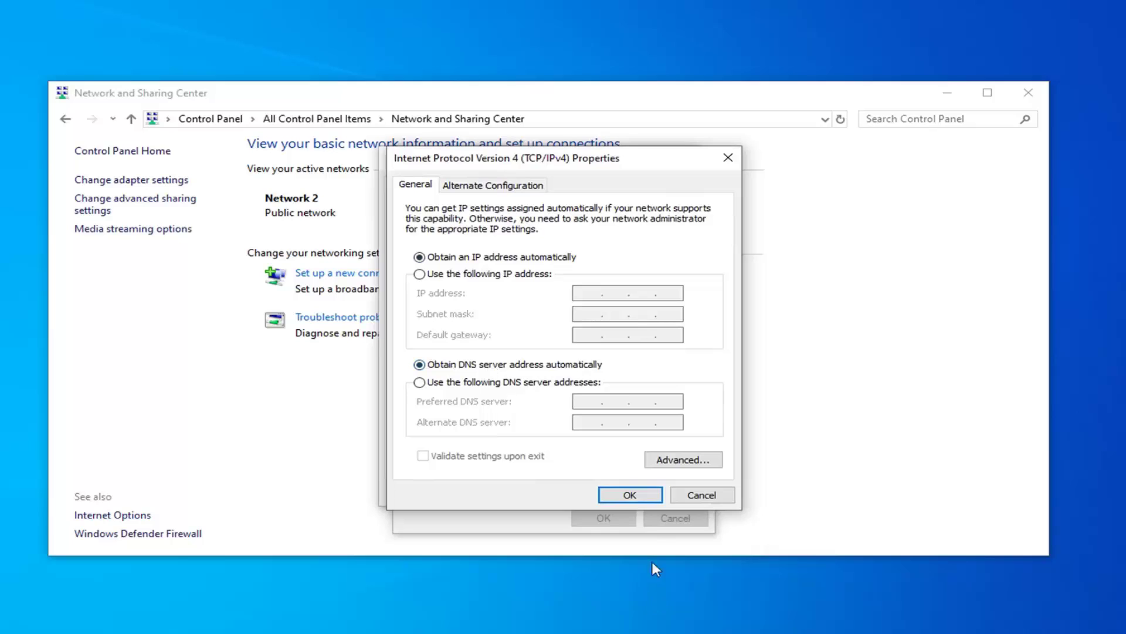
{"action": "left_click", "coordinate": [634, 496]}
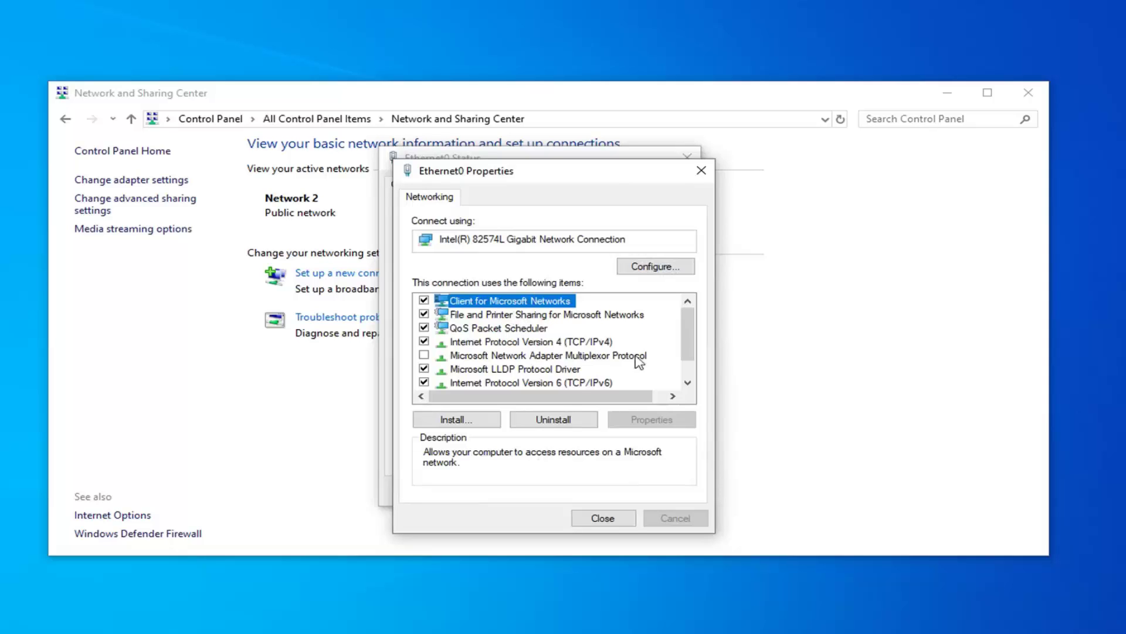
Step: Close the Ethernet0 properties, Ethernet0 status and Network and Sharing Center windows
{"action": "left_click", "coordinate": [701, 170]}
{"action": "left_click", "coordinate": [686, 157]}
{"action": "left_click", "coordinate": [1029, 92]}
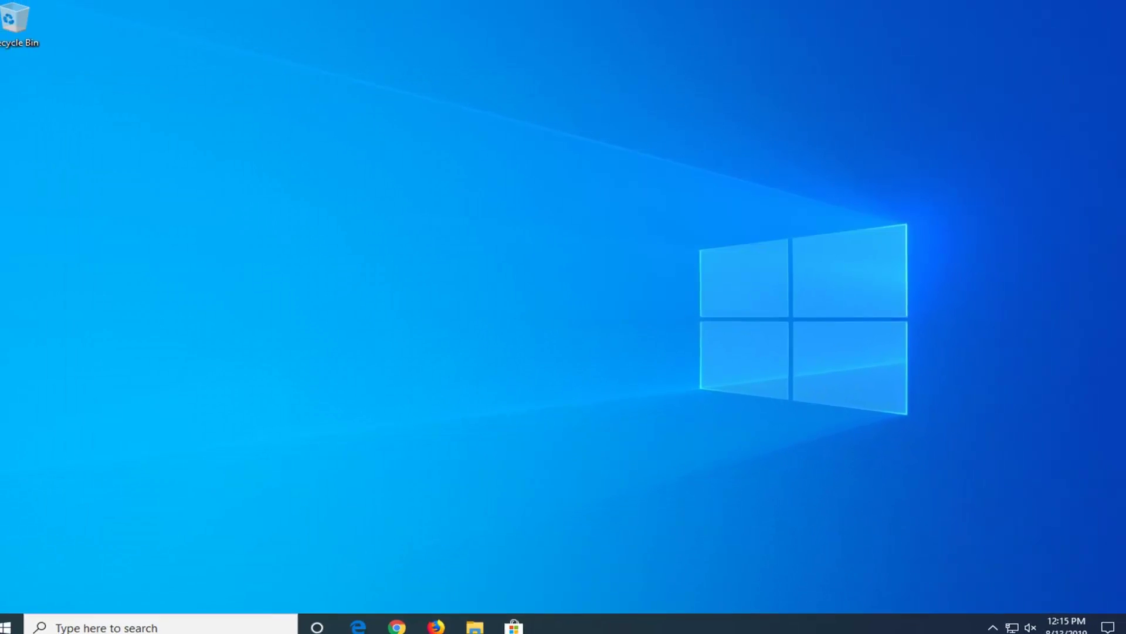
Step: Search 'troubleshoot', open Troubleshoot settings and expand the Internet Connections entry
{"action": "left_click", "coordinate": [20, 628]}
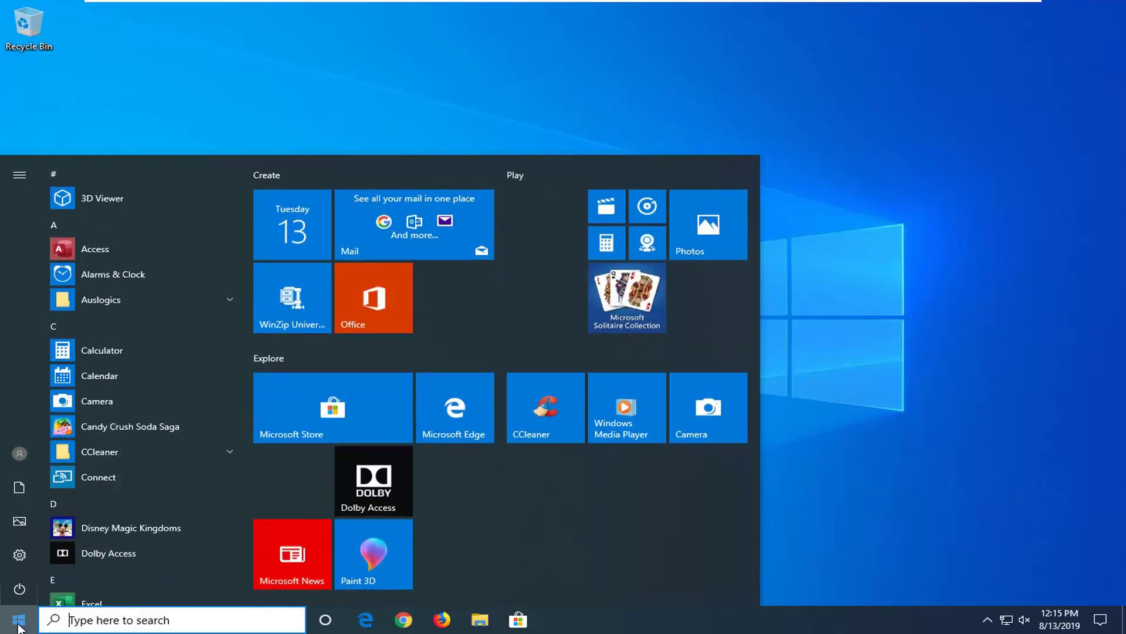
{"action": "type", "text": "troublesh"}
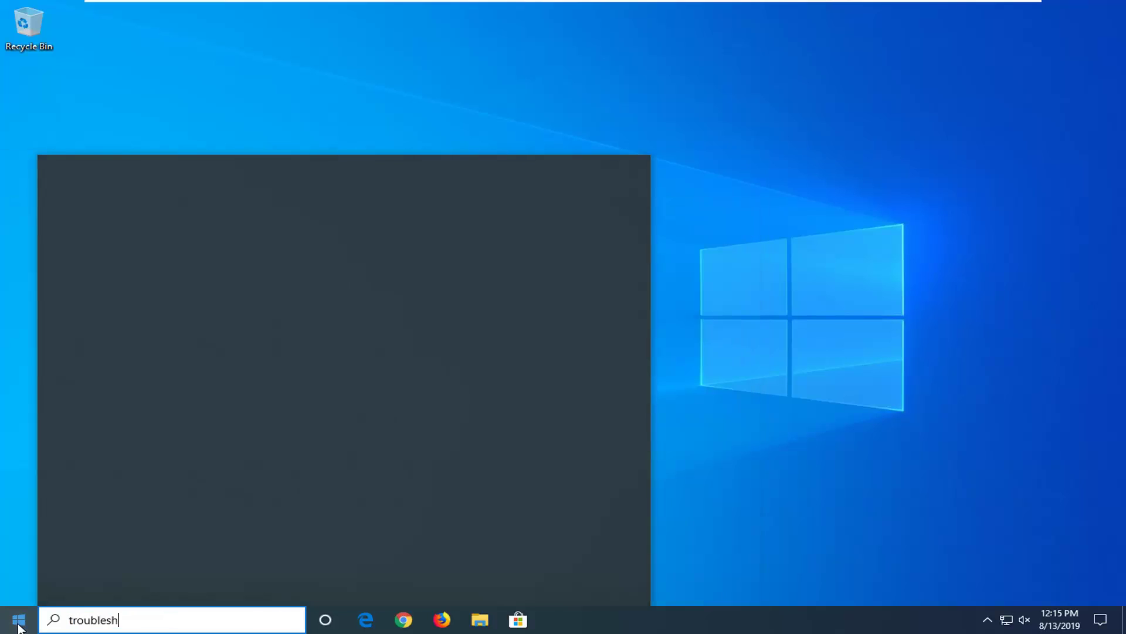
{"action": "type", "text": "oot"}
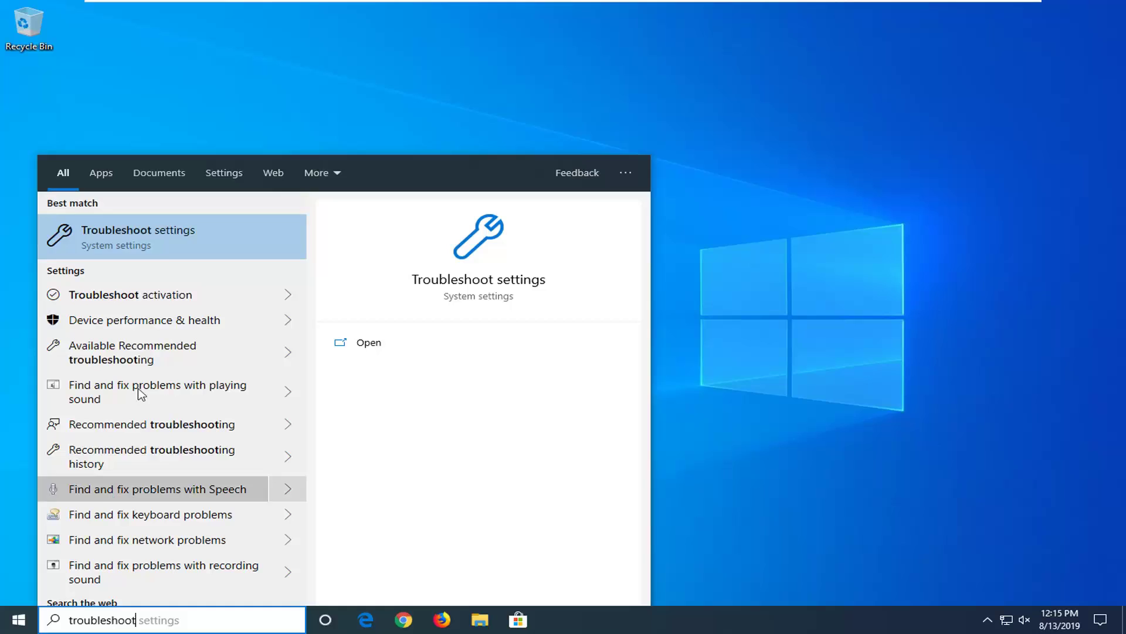
{"action": "left_click", "coordinate": [166, 236]}
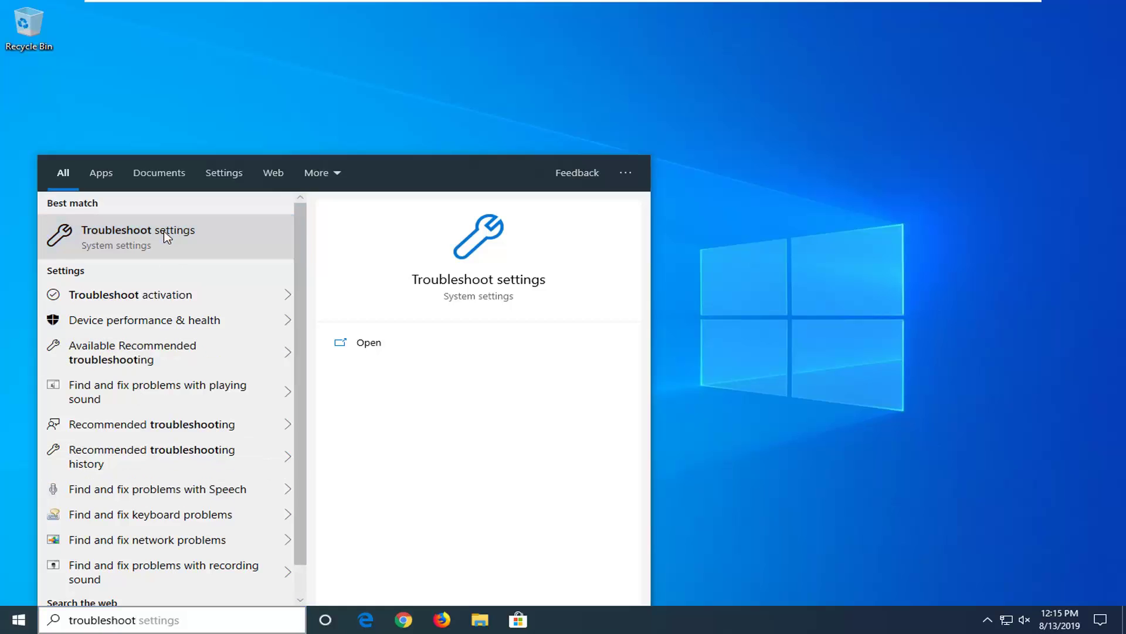
{"action": "scroll", "coordinate": [681, 377], "scroll_direction": "down", "scroll_amount": 2}
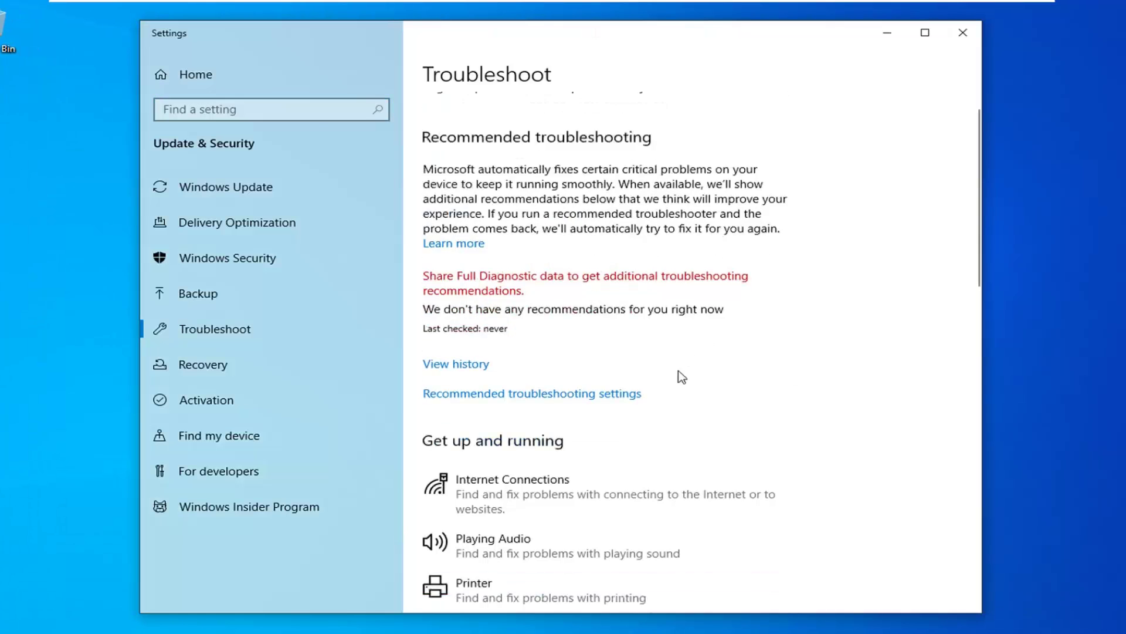
{"action": "scroll", "coordinate": [682, 377], "scroll_direction": "down", "scroll_amount": 2}
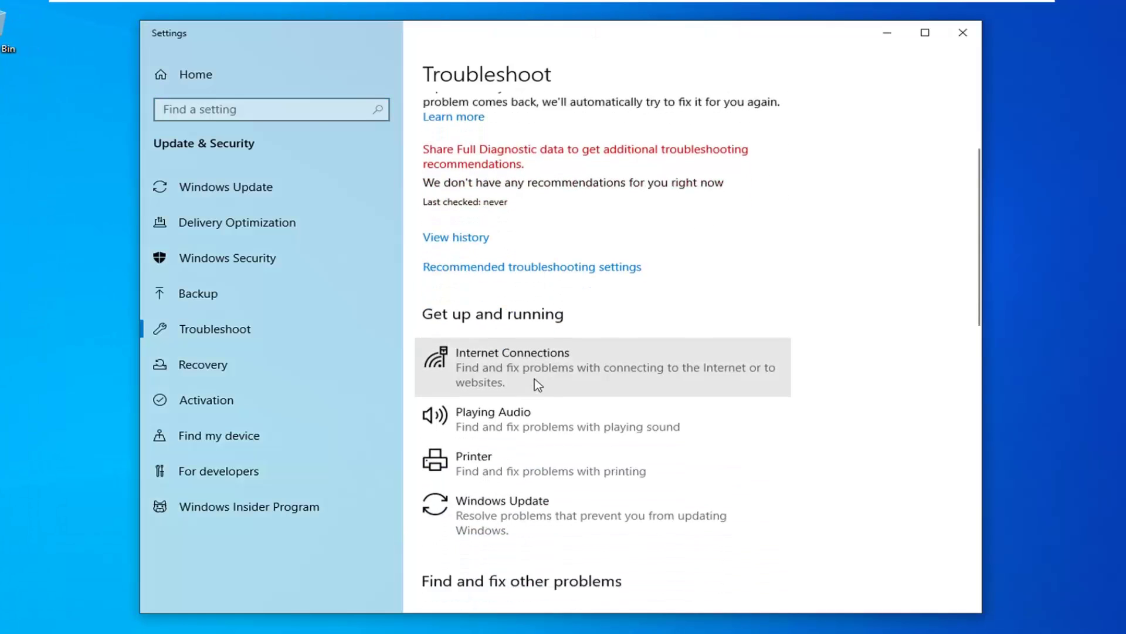
{"action": "left_click", "coordinate": [504, 356]}
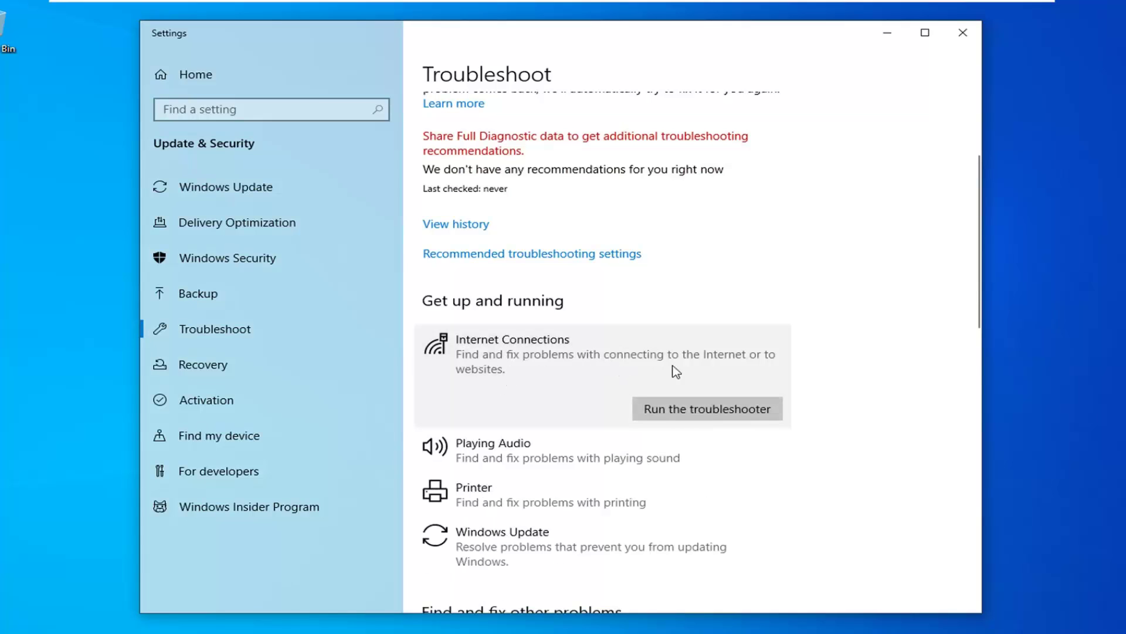
Step: Run the Internet Connections troubleshooter on 'Troubleshoot my connection to the Internet', then close it
{"action": "left_click", "coordinate": [666, 410]}
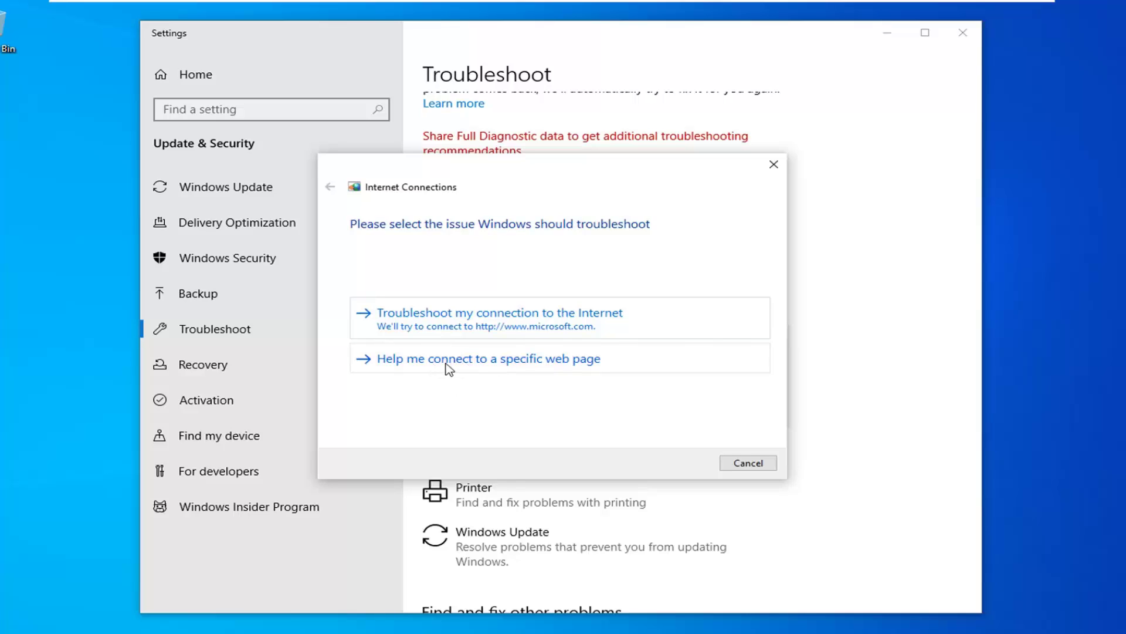
{"action": "left_click", "coordinate": [476, 321]}
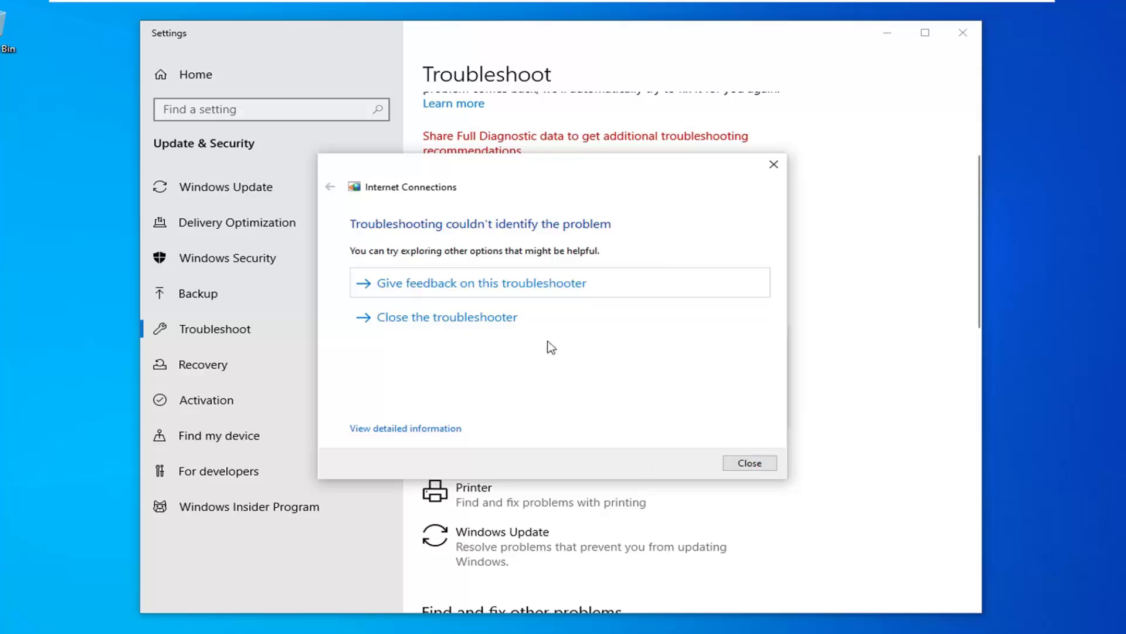
{"action": "left_click", "coordinate": [750, 463]}
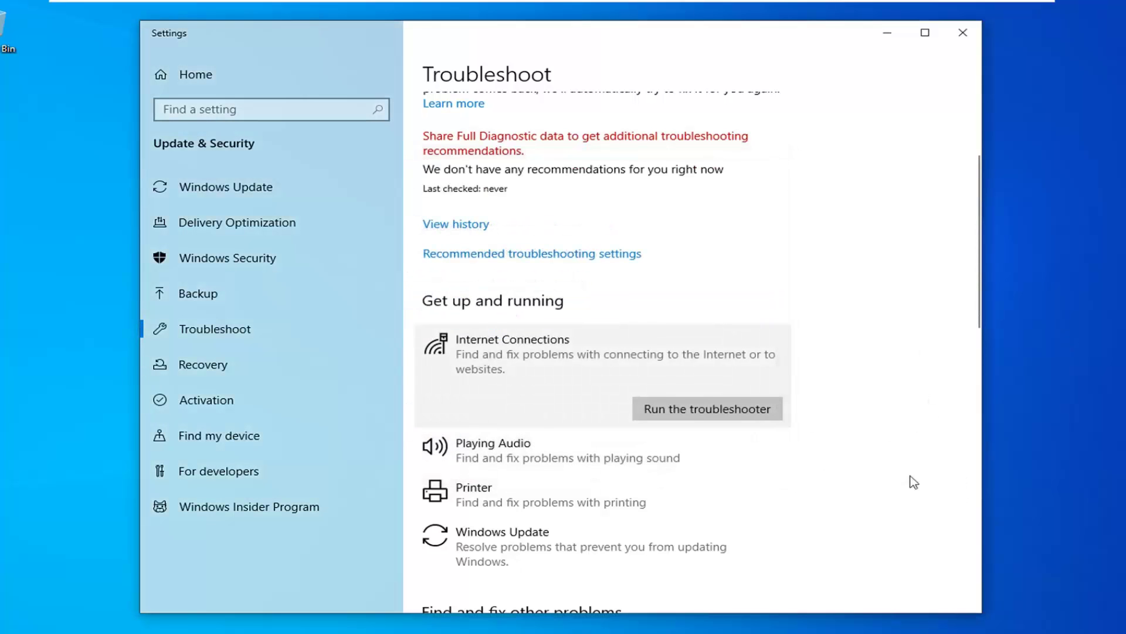
Step: Close the Settings window to return to the desktop
{"action": "scroll", "coordinate": [895, 516], "scroll_direction": "down", "scroll_amount": 8}
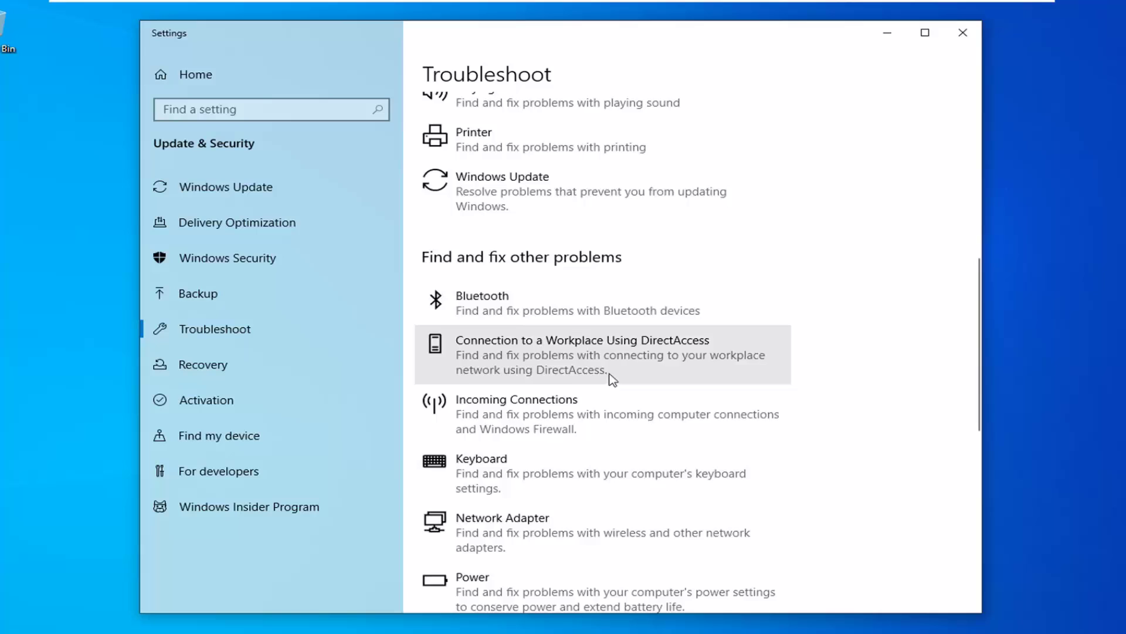
{"action": "scroll", "coordinate": [610, 381], "scroll_direction": "up", "scroll_amount": 8}
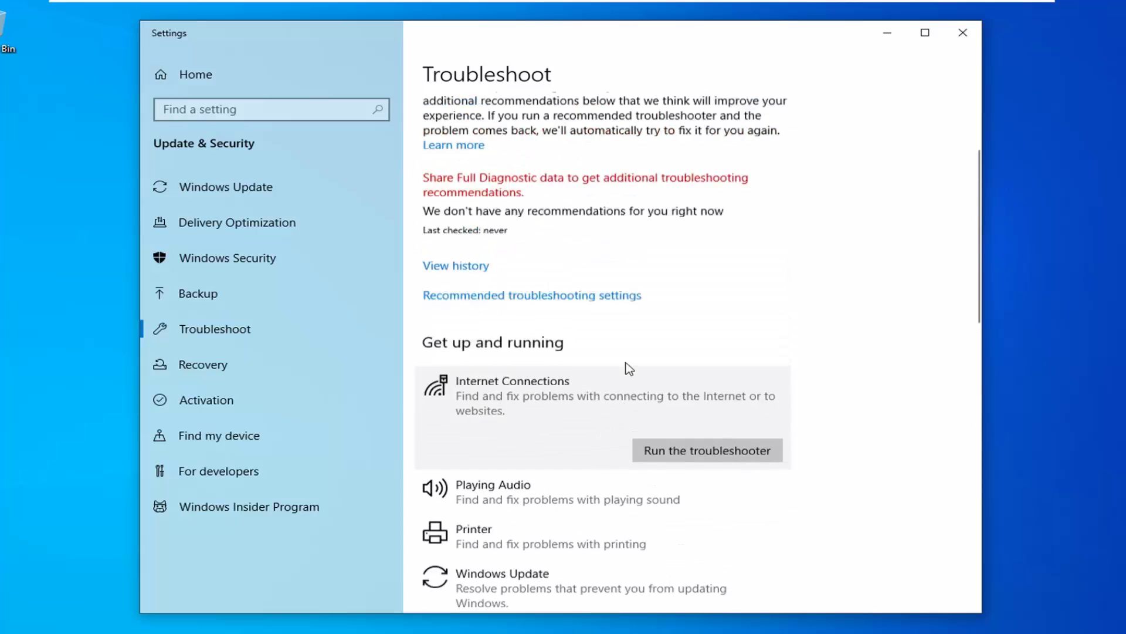
{"action": "scroll", "coordinate": [629, 368], "scroll_direction": "up", "scroll_amount": 3}
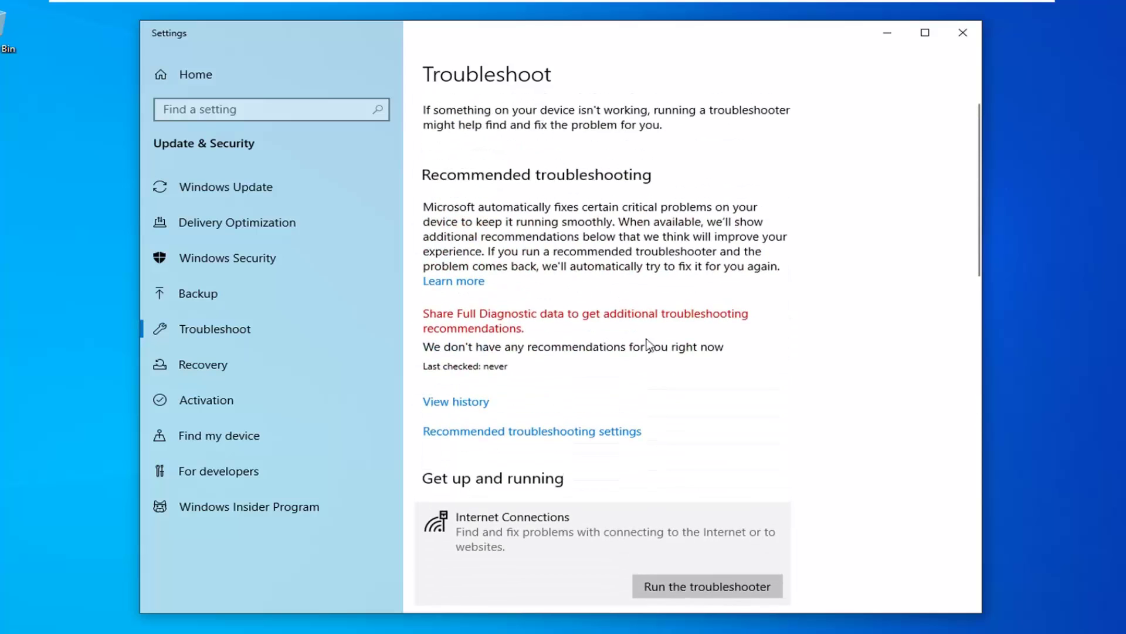
{"action": "left_click", "coordinate": [962, 36]}
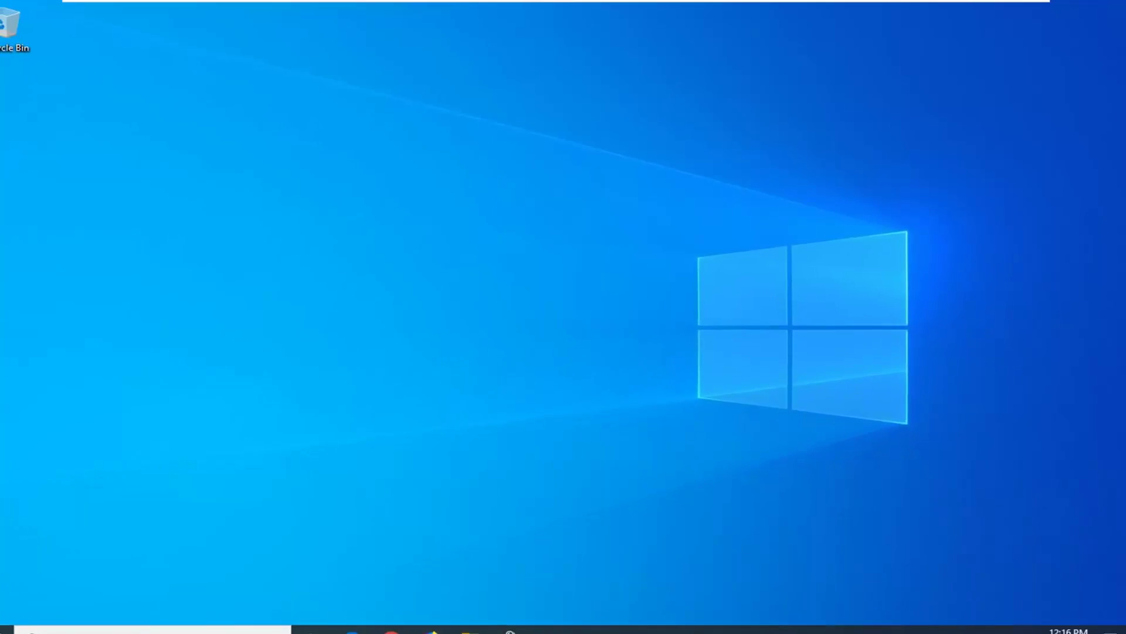